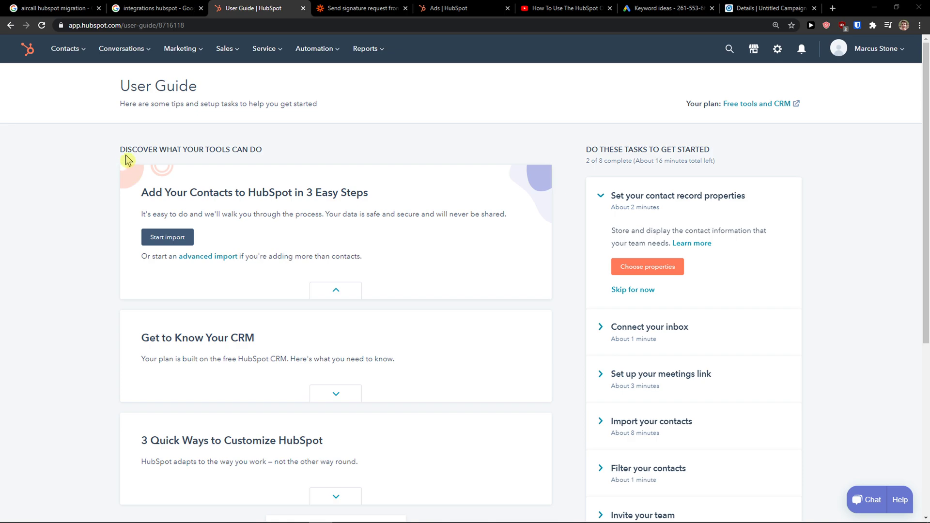
Open the account menu from the account name in HubSpot's top bar
{"action": "left_click", "coordinate": [871, 52]}
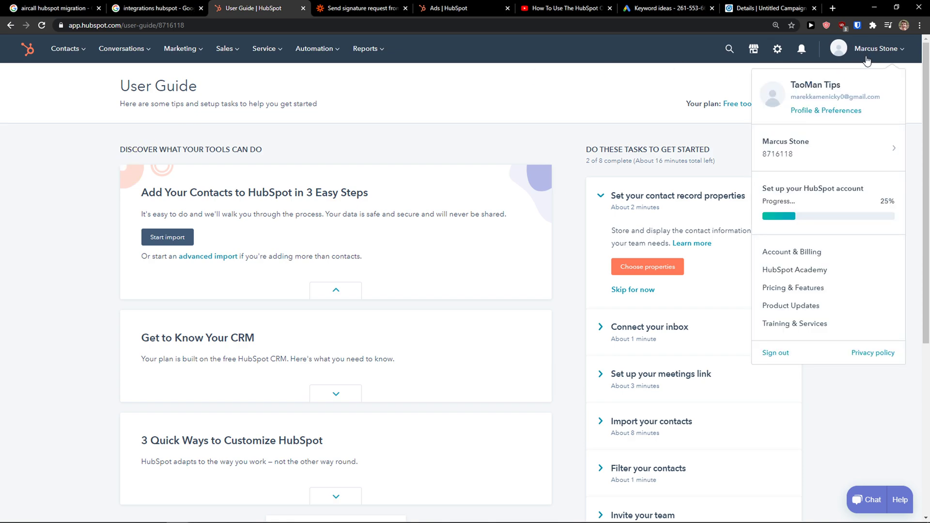
{"action": "mouse_move", "coordinate": [833, 145]}
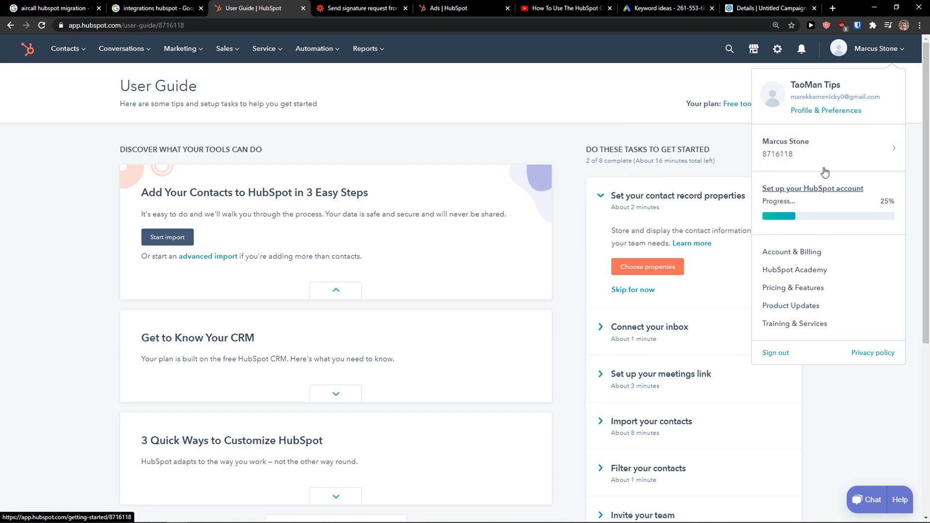
From Settings > Integrations > Ecommerce, connect a store with WooCommerce by MakeWebBetter
{"action": "left_click", "coordinate": [779, 55]}
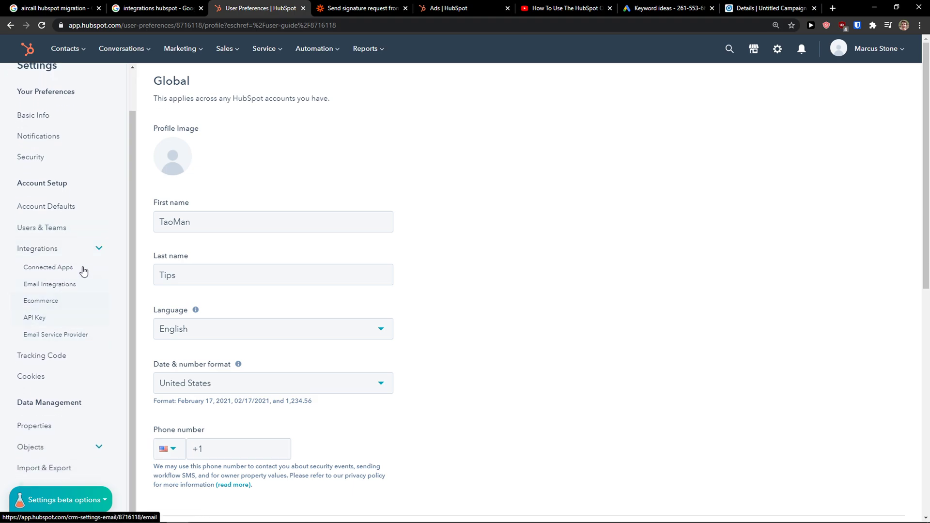
{"action": "left_click", "coordinate": [73, 250]}
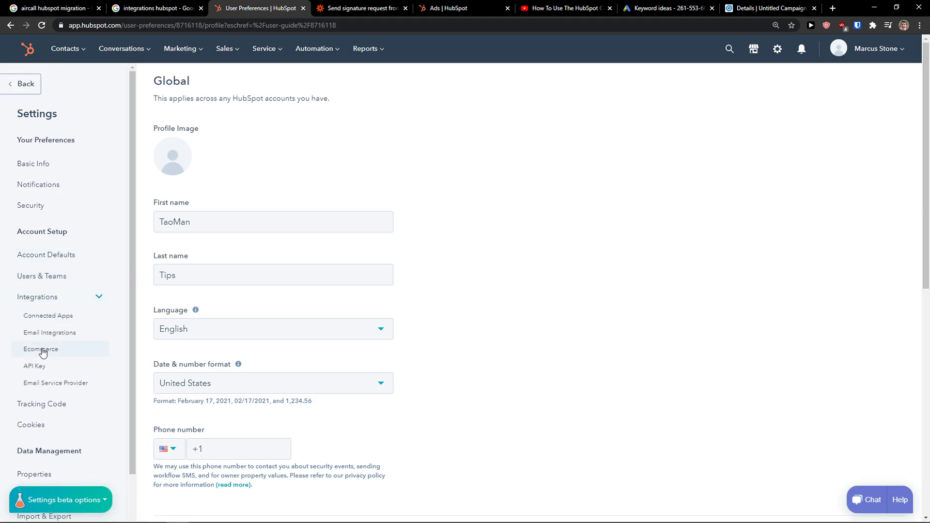
{"action": "left_click", "coordinate": [41, 348]}
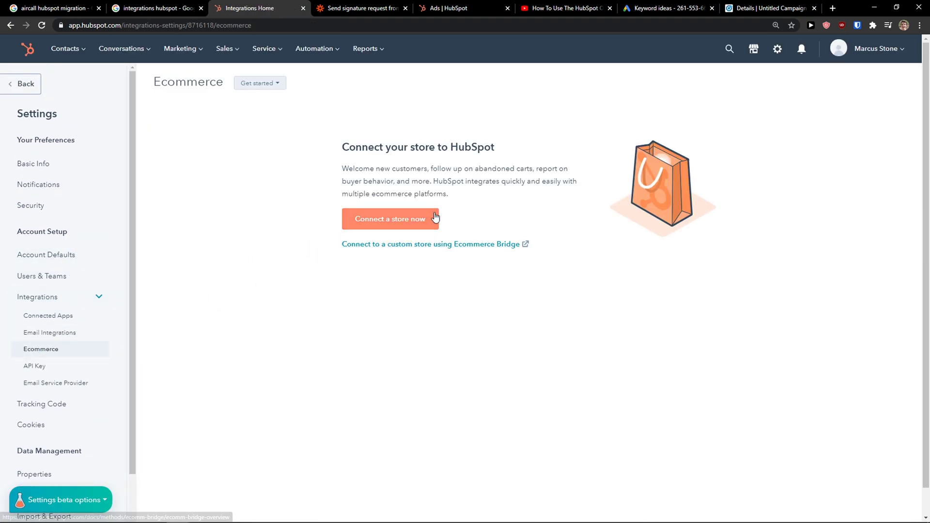
{"action": "left_click", "coordinate": [407, 223]}
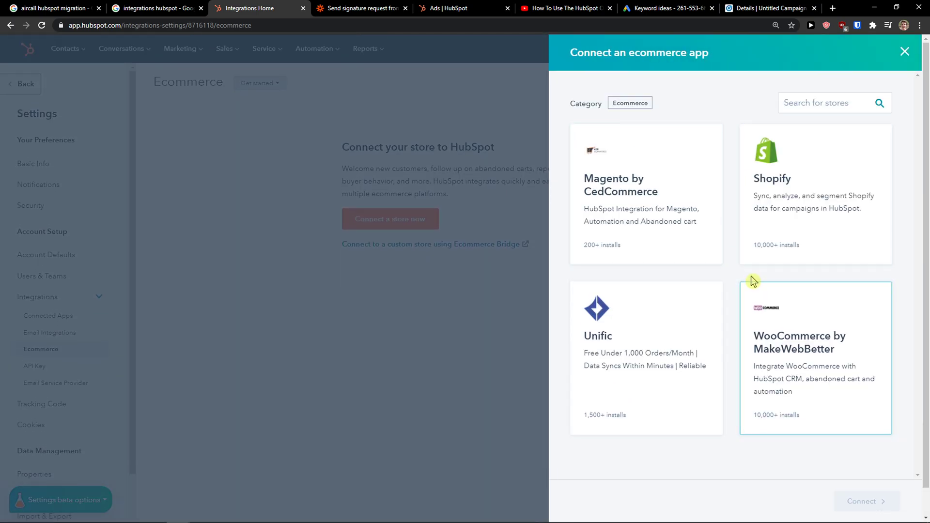
{"action": "left_click", "coordinate": [826, 310]}
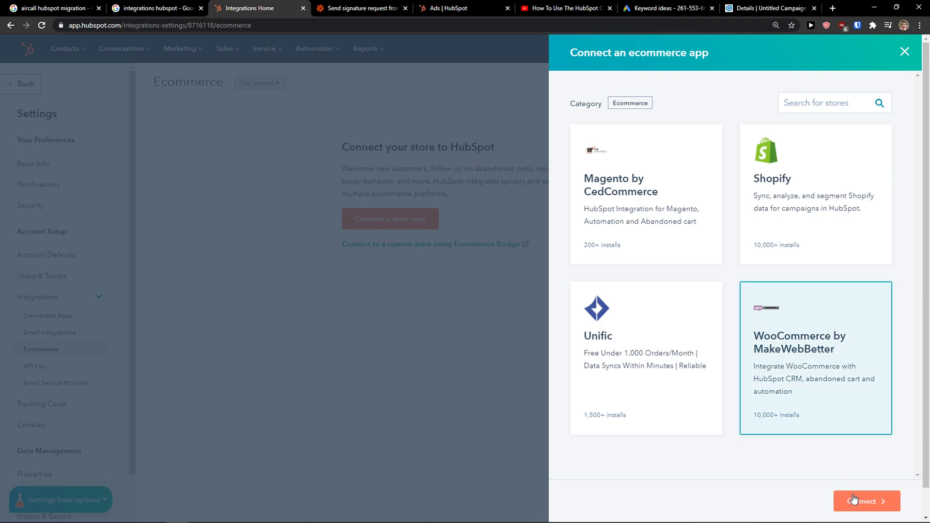
{"action": "left_click", "coordinate": [858, 501]}
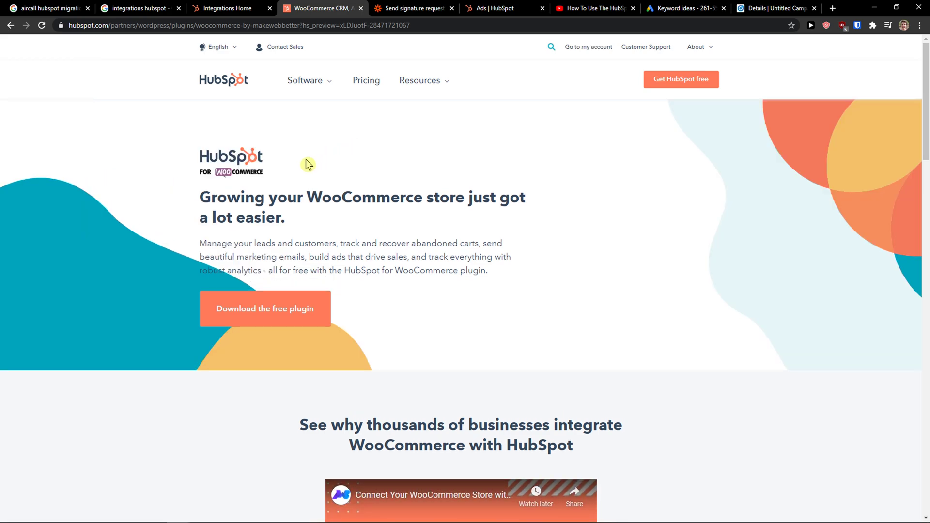
Follow the free plugin link to HubSpot for WooCommerce's WordPress.org page
{"action": "scroll", "coordinate": [393, 188], "scroll_direction": "down", "scroll_amount": 1}
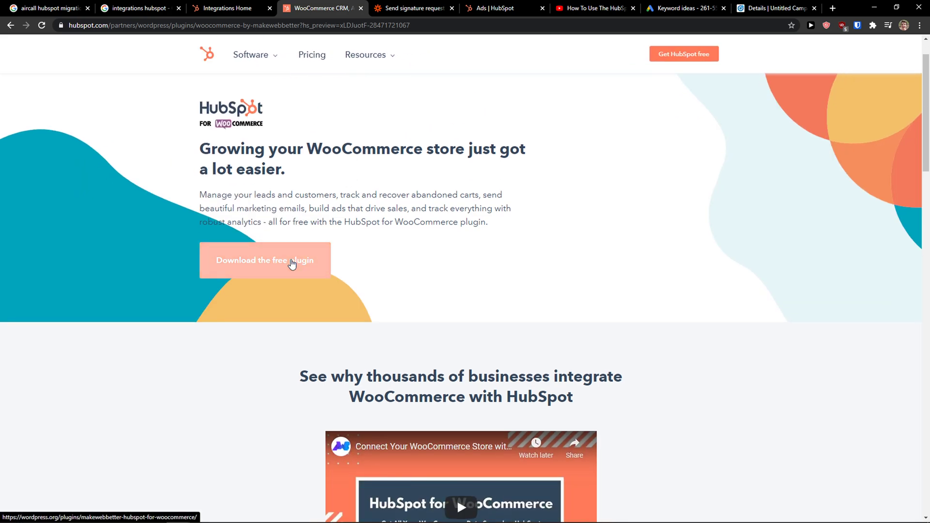
{"action": "left_click", "coordinate": [293, 264]}
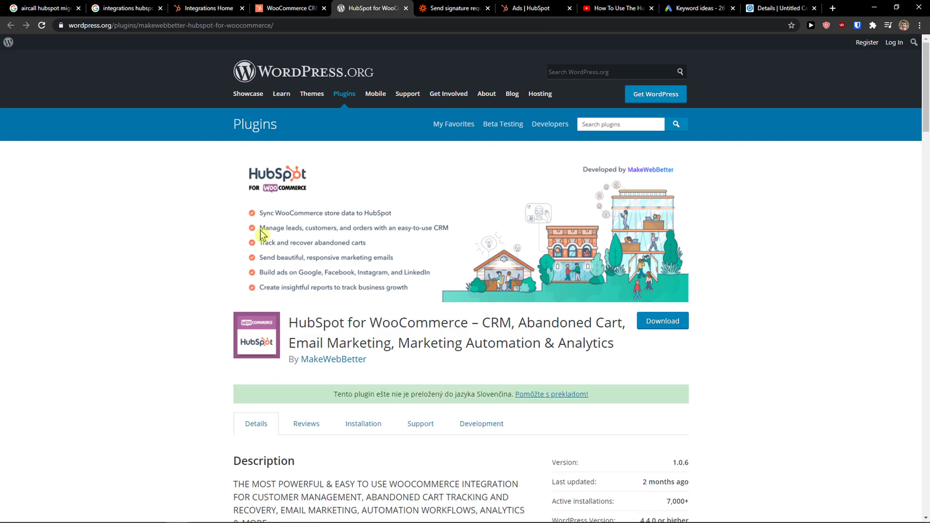
{"action": "scroll", "coordinate": [263, 235], "scroll_direction": "down", "scroll_amount": 1}
{"action": "scroll", "coordinate": [228, 235], "scroll_direction": "down", "scroll_amount": 1}
{"action": "scroll", "coordinate": [226, 235], "scroll_direction": "up", "scroll_amount": 1}
{"action": "scroll", "coordinate": [227, 237], "scroll_direction": "down", "scroll_amount": 2}
{"action": "scroll", "coordinate": [523, 180], "scroll_direction": "up", "scroll_amount": 1}
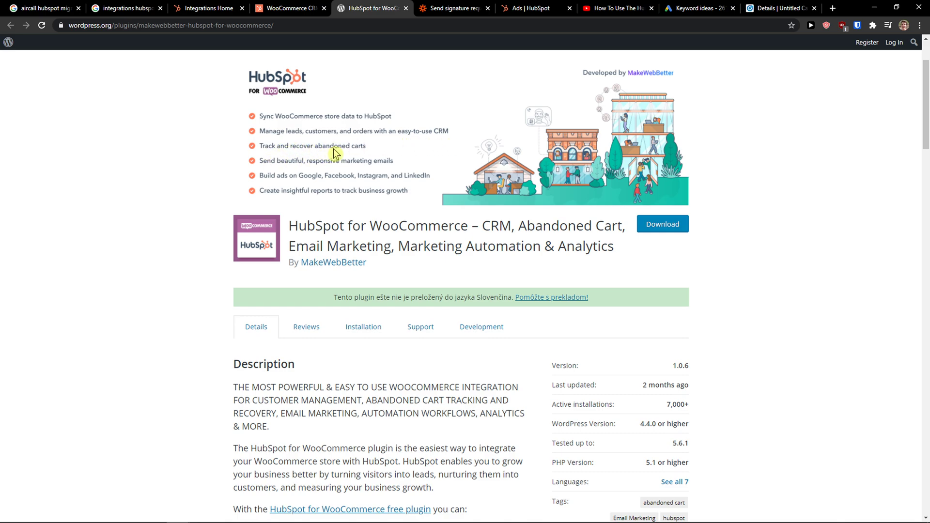
{"action": "scroll", "coordinate": [350, 159], "scroll_direction": "up", "scroll_amount": 1}
Download the HubSpot for WooCommerce plugin zip from WordPress.org
{"action": "left_click", "coordinate": [660, 277]}
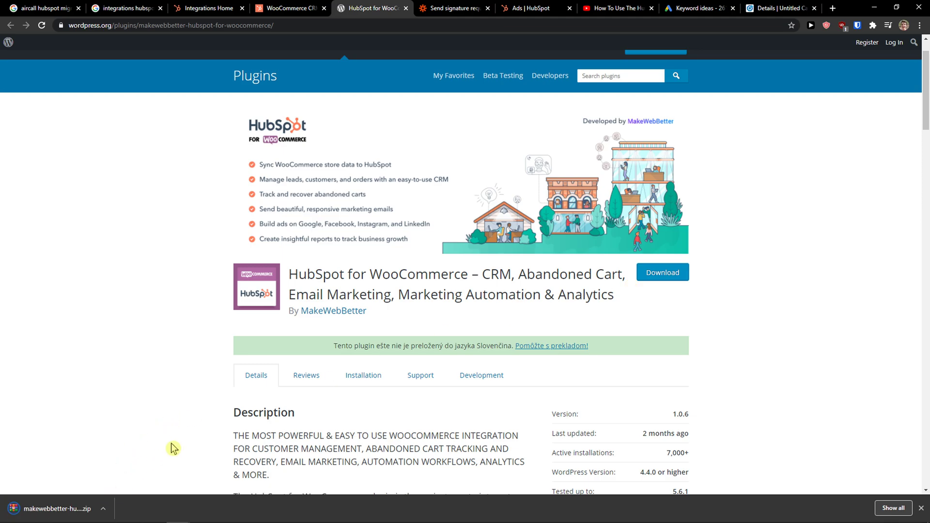
{"action": "scroll", "coordinate": [181, 439], "scroll_direction": "down", "scroll_amount": 1}
{"action": "scroll", "coordinate": [197, 195], "scroll_direction": "down", "scroll_amount": 3}
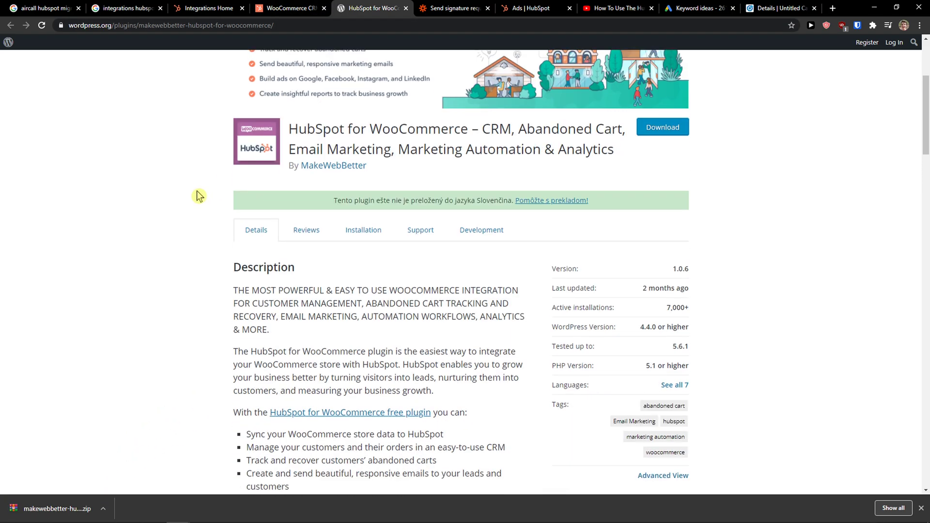
{"action": "scroll", "coordinate": [197, 194], "scroll_direction": "down", "scroll_amount": 7}
{"action": "scroll", "coordinate": [203, 194], "scroll_direction": "up", "scroll_amount": 1}
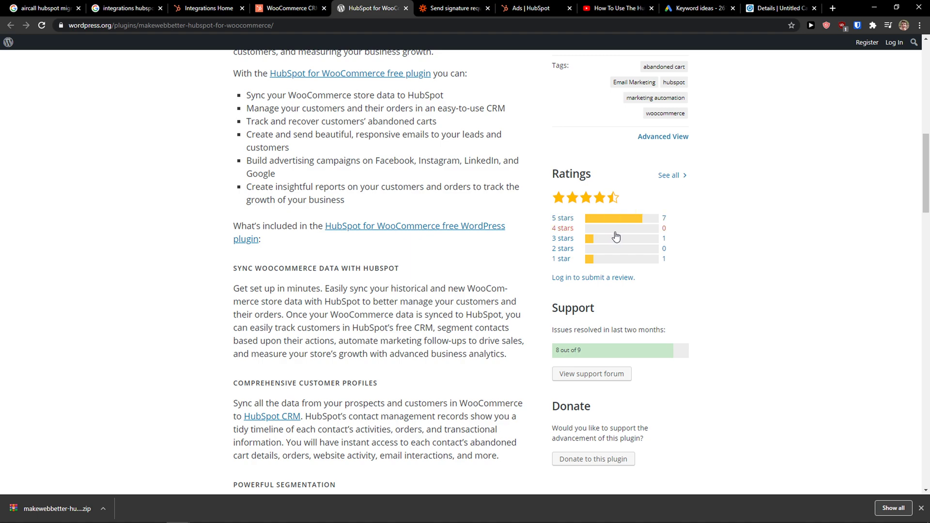
{"action": "scroll", "coordinate": [609, 237], "scroll_direction": "up", "scroll_amount": 3}
{"action": "key", "text": "ctrl+t"}
{"action": "key", "text": "ctrl+w"}
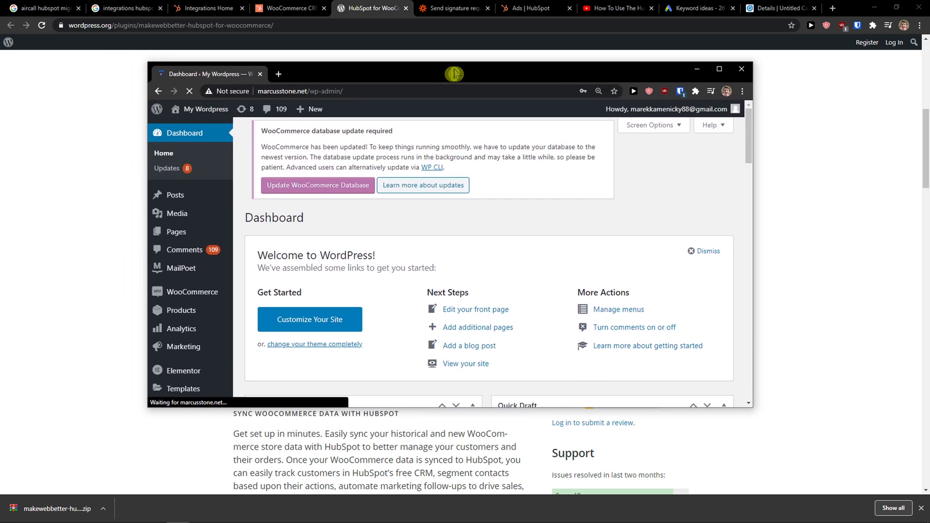
Maximize the WordPress window and search Plugins > Add New for 'hubspot'
{"action": "double_click", "coordinate": [453, 73]}
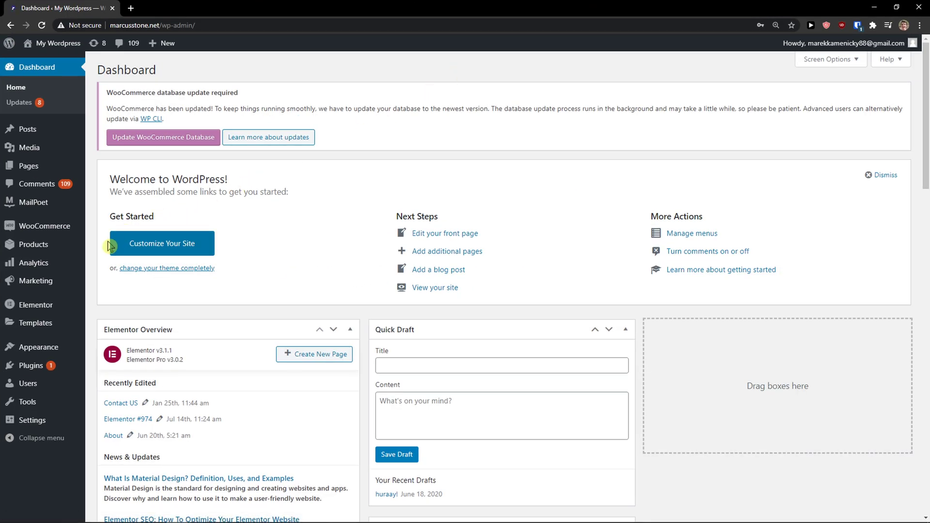
{"action": "mouse_move", "coordinate": [31, 372]}
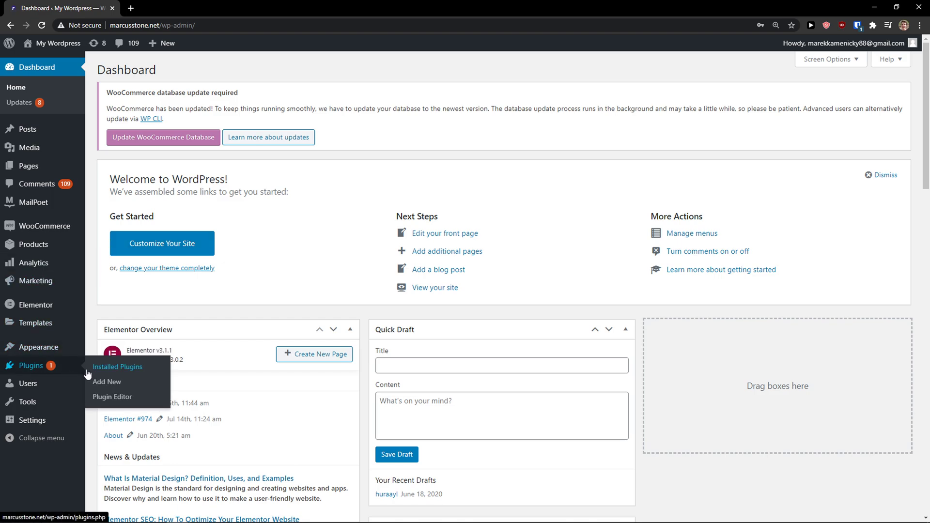
{"action": "left_click", "coordinate": [100, 385]}
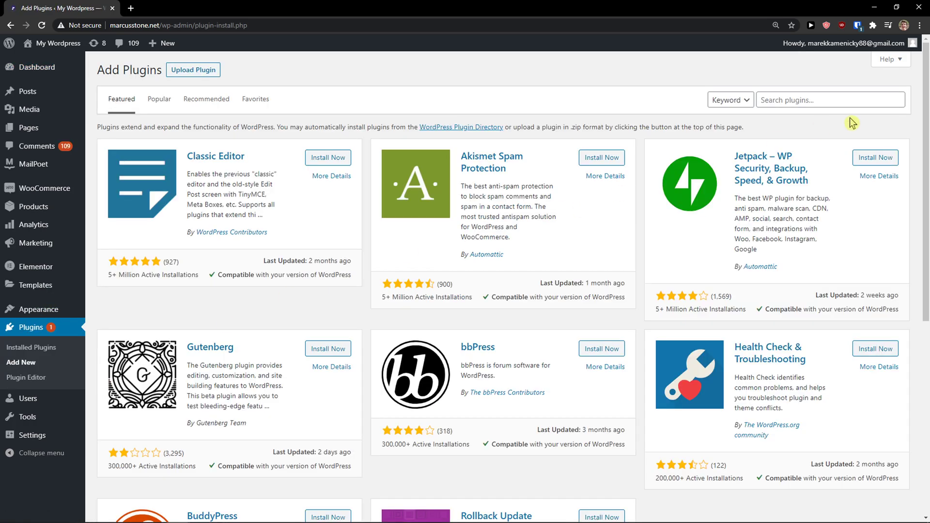
{"action": "left_click", "coordinate": [818, 102]}
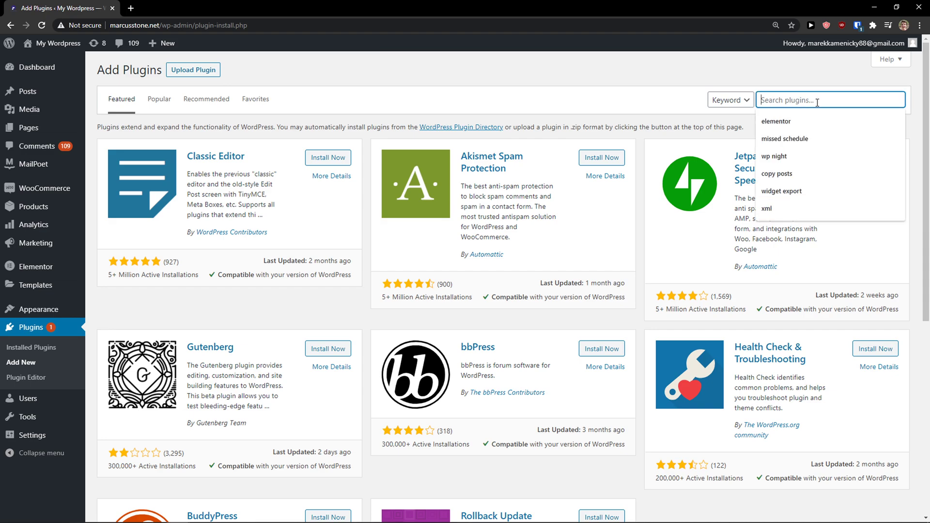
{"action": "type", "text": "hub"}
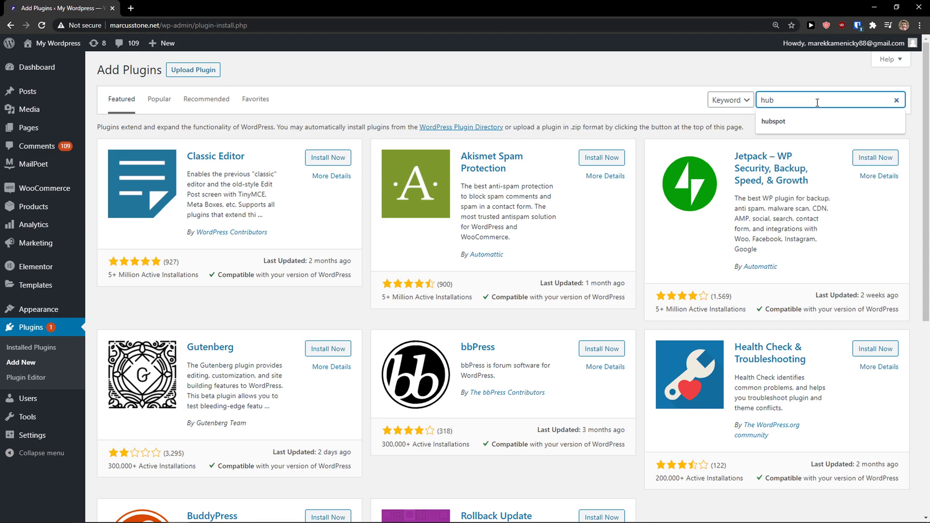
{"action": "type", "text": "spot"}
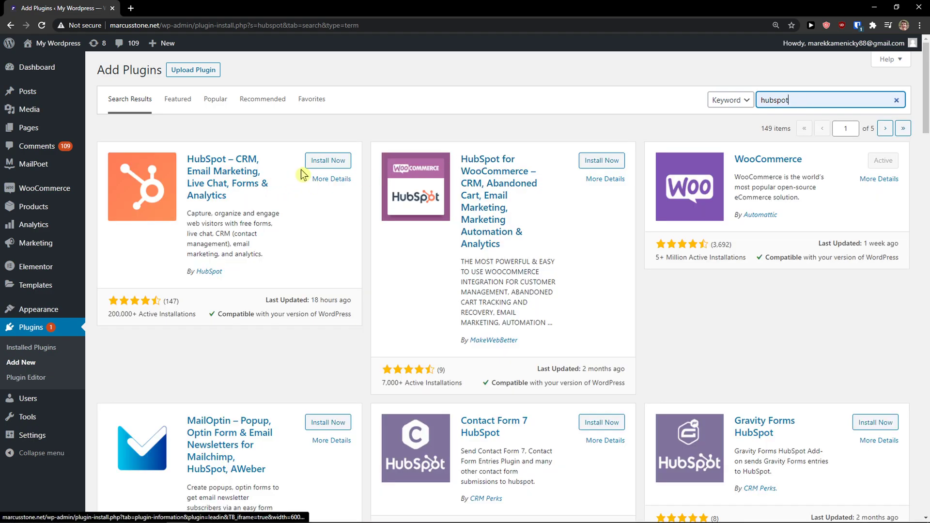
Install HubSpot CRM and HubSpot for WooCommerce, and activate HubSpot for WooCommerce
{"action": "left_click", "coordinate": [326, 162]}
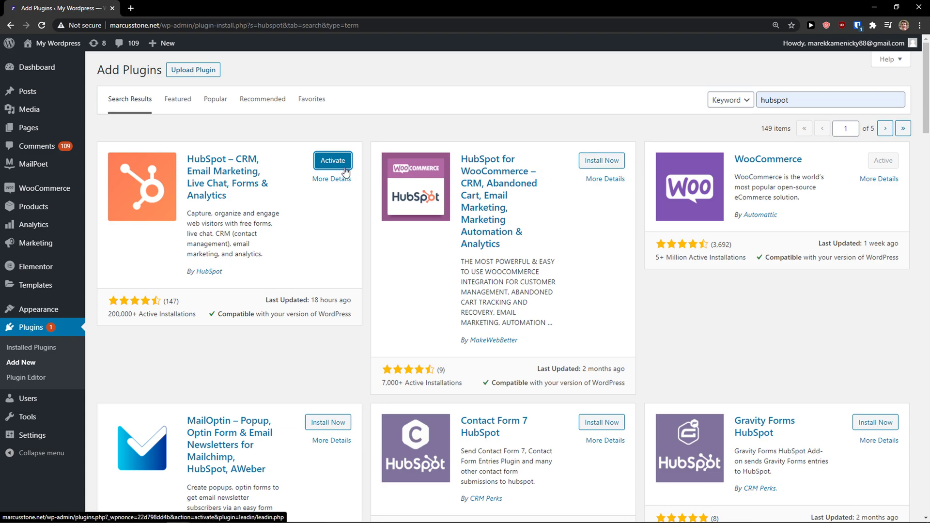
{"action": "left_click", "coordinate": [605, 163]}
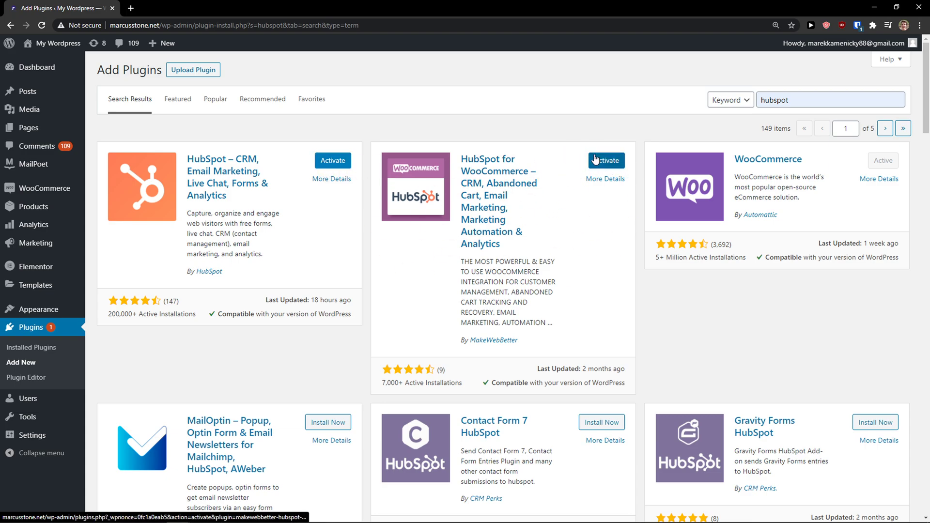
{"action": "left_click", "coordinate": [596, 160]}
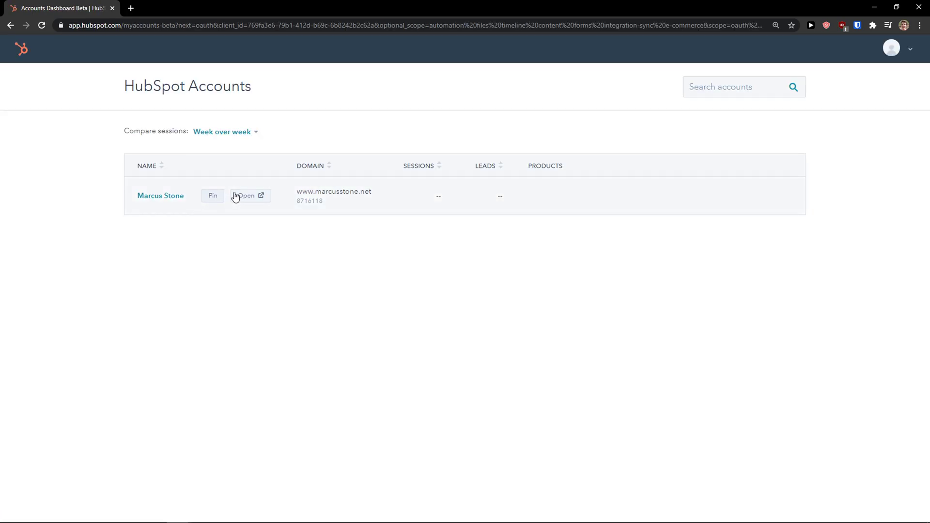
Open the listed HubSpot account to authorize the WooCommerce connection
{"action": "left_click", "coordinate": [260, 208]}
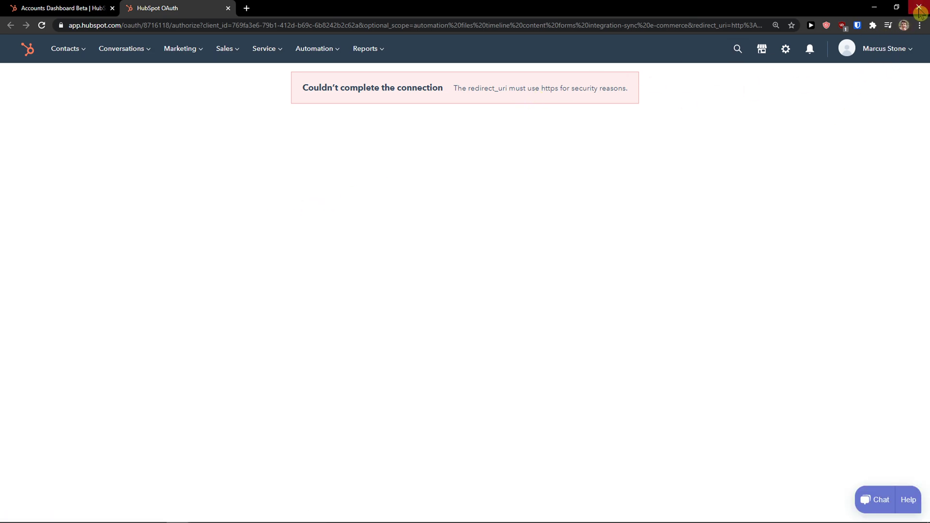
Turn off uBlock for the HubSpot page and retry opening the account
{"action": "left_click", "coordinate": [843, 26]}
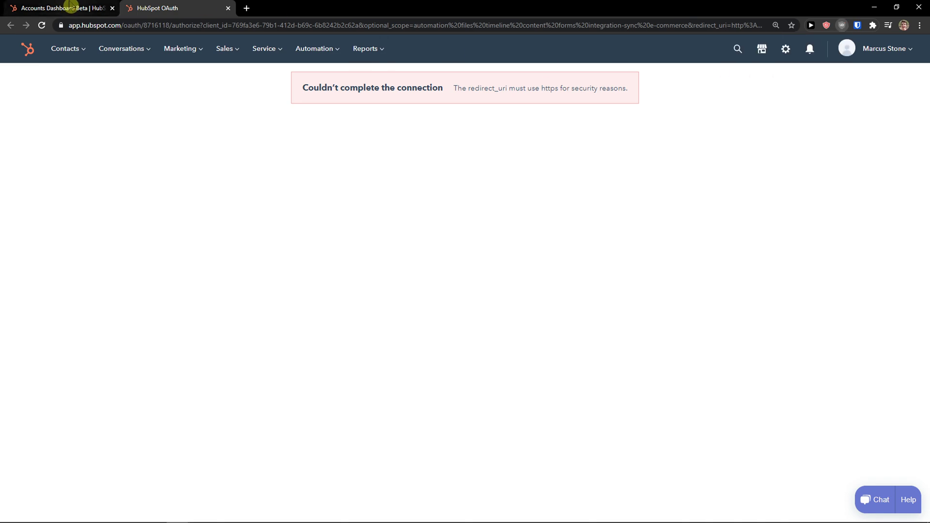
{"action": "left_click", "coordinate": [779, 73]}
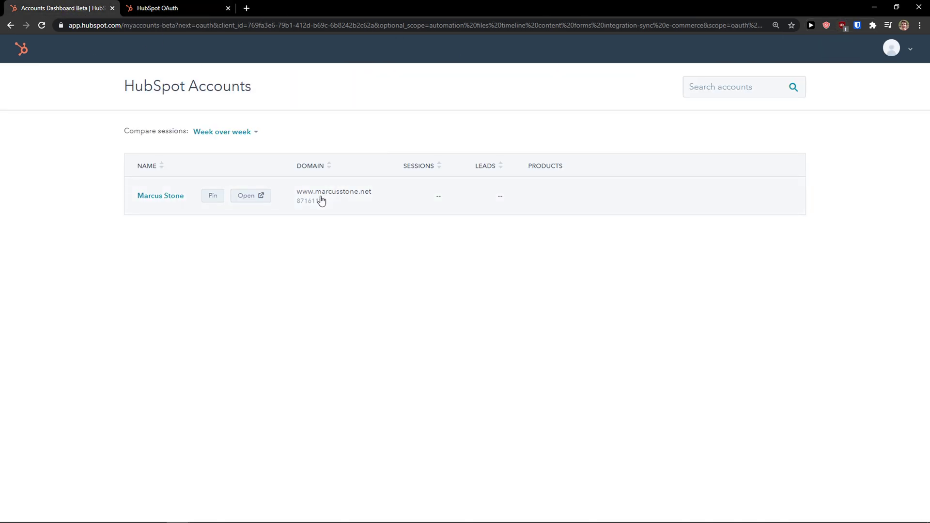
{"action": "left_click", "coordinate": [256, 200]}
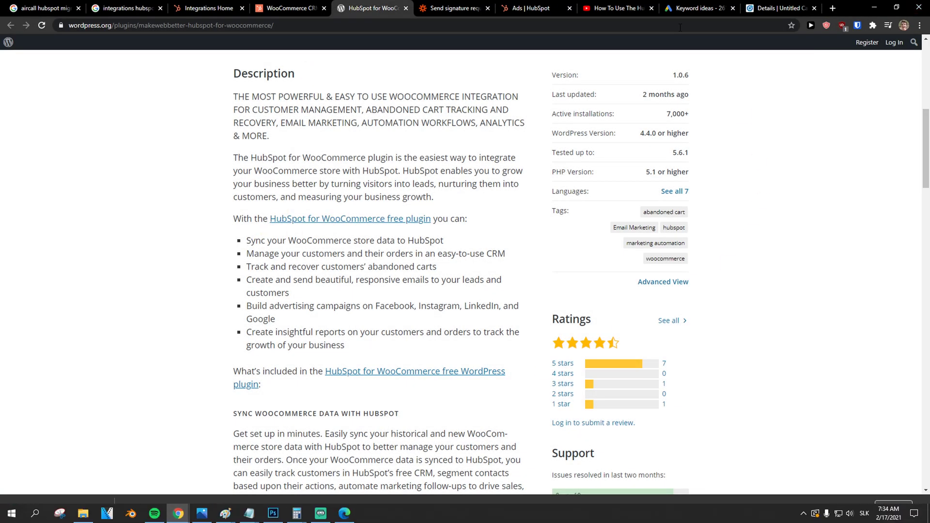
Start a new browser tab with 'word' typed in the address bar
{"action": "left_click", "coordinate": [778, 8]}
{"action": "left_click", "coordinate": [833, 8]}
{"action": "type", "text": "word"}
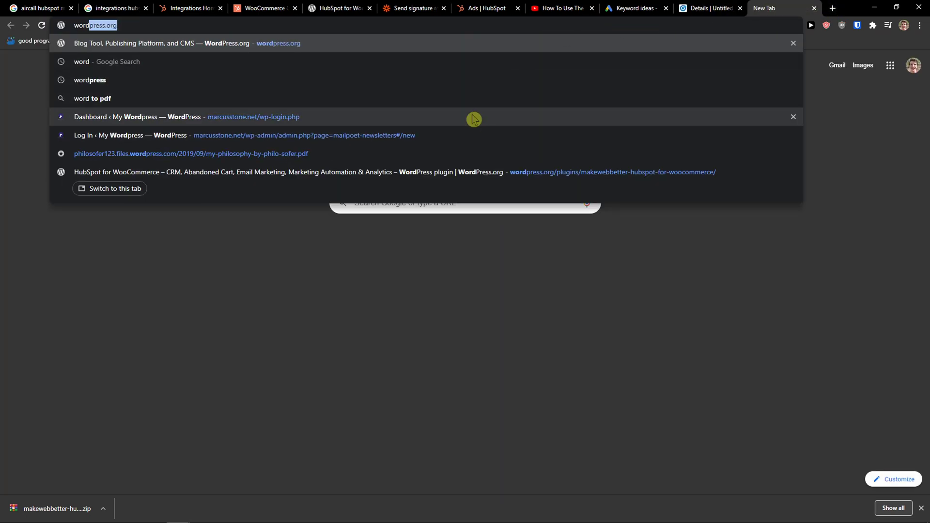
Log in to the WordPress admin using the saved password
{"action": "left_click", "coordinate": [474, 118]}
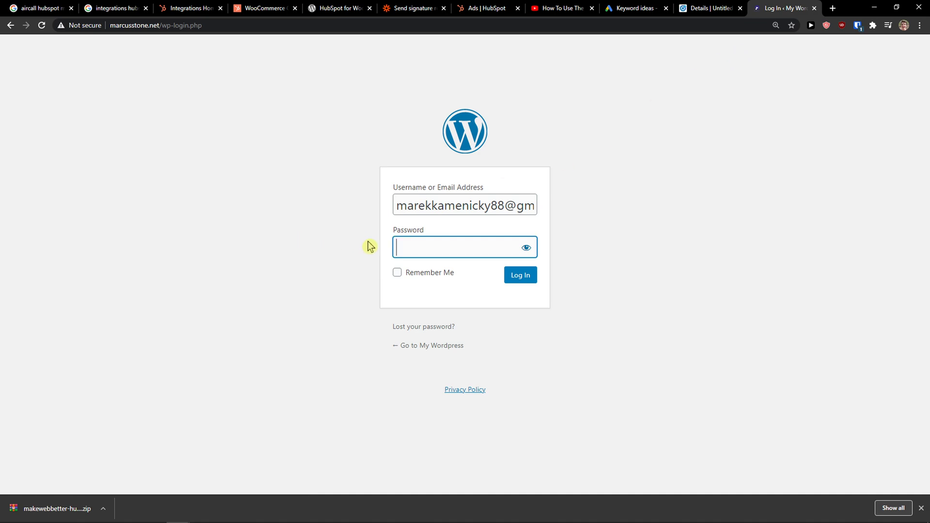
{"action": "left_click", "coordinate": [858, 26]}
{"action": "left_click", "coordinate": [762, 92]}
{"action": "left_click", "coordinate": [521, 275]}
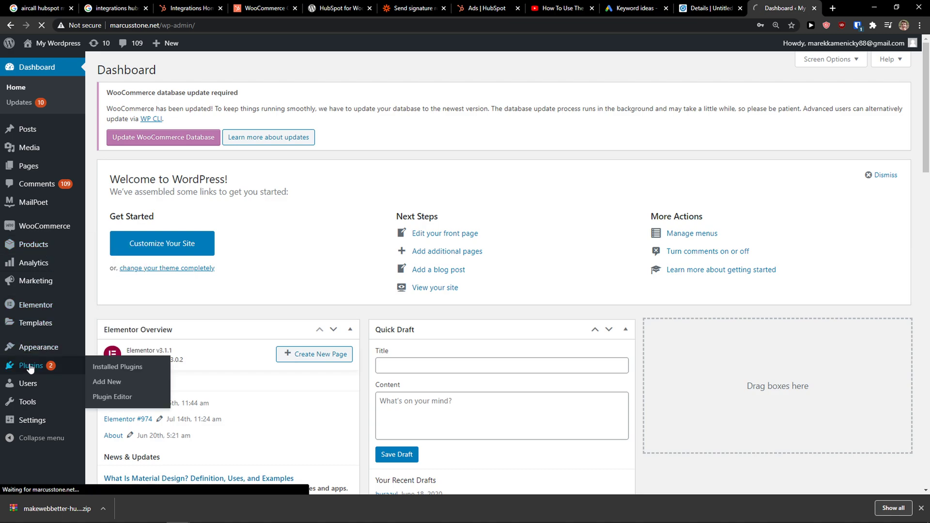
Look through the Installed Plugins list
{"action": "left_click", "coordinate": [30, 368]}
{"action": "scroll", "coordinate": [218, 222], "scroll_direction": "down", "scroll_amount": 5}
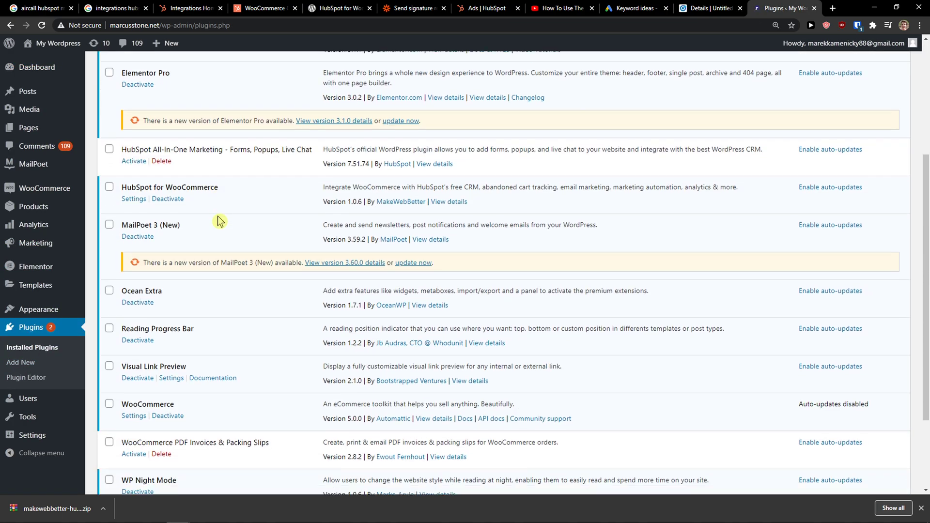
{"action": "scroll", "coordinate": [218, 222], "scroll_direction": "down", "scroll_amount": 3}
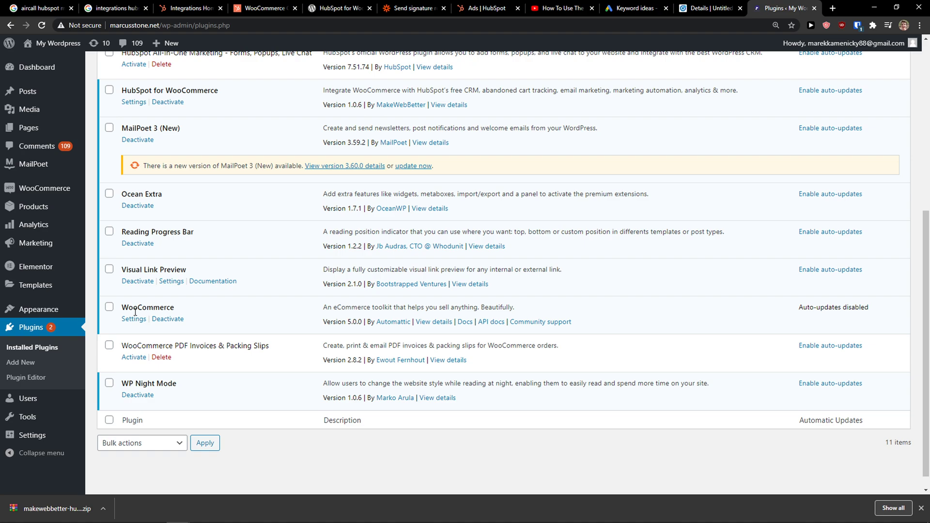
{"action": "scroll", "coordinate": [136, 358], "scroll_direction": "up", "scroll_amount": 4}
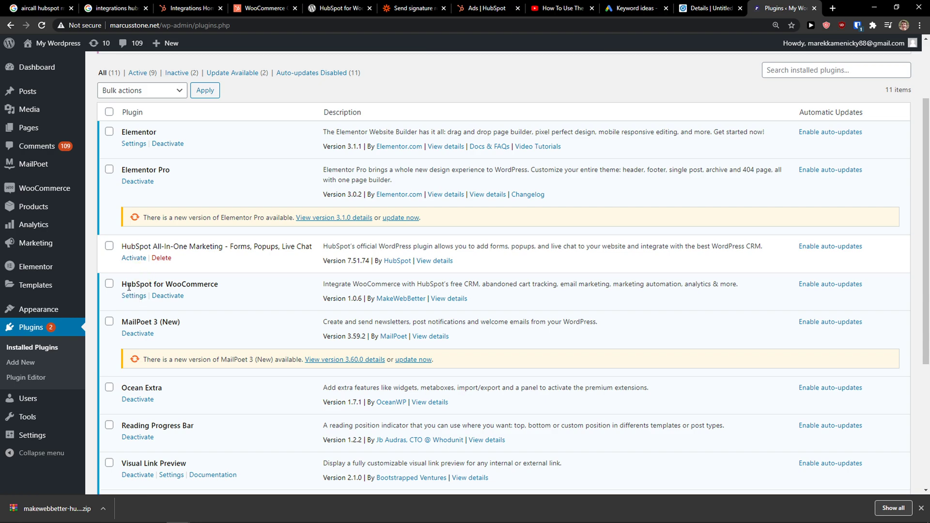
Open the WooCommerce Marketing overview page
{"action": "mouse_move", "coordinate": [53, 195]}
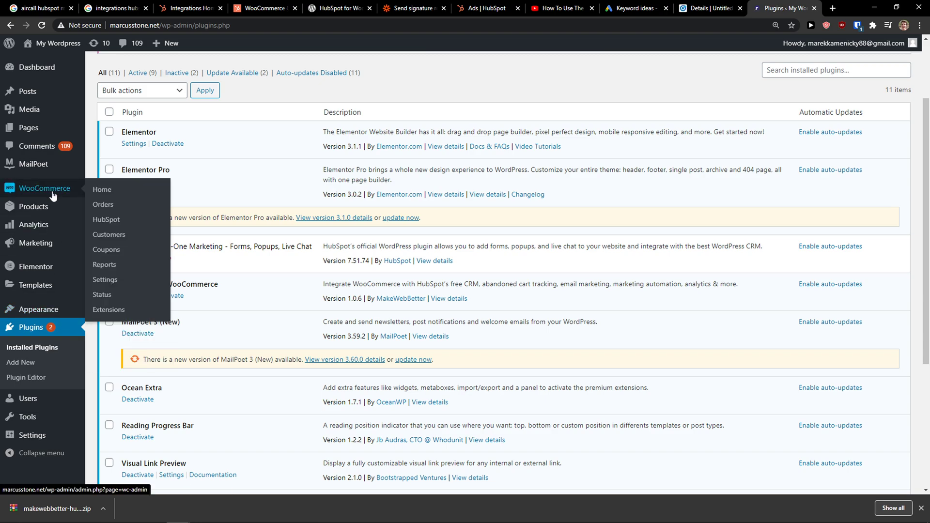
{"action": "mouse_move", "coordinate": [43, 277]}
{"action": "left_click", "coordinate": [49, 254]}
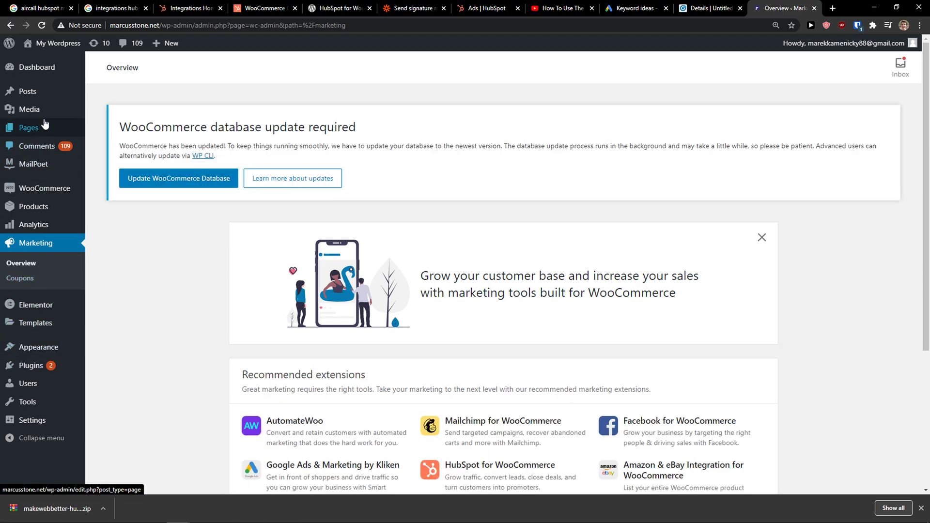
{"action": "mouse_move", "coordinate": [43, 117]}
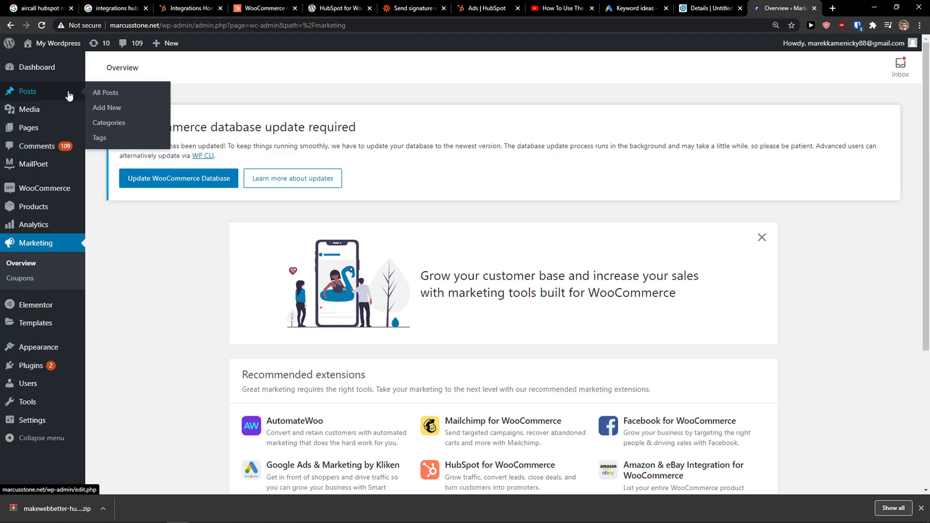
Deactivate and delete HubSpot for WooCommerce from the Installed Plugins list
{"action": "left_click", "coordinate": [36, 370]}
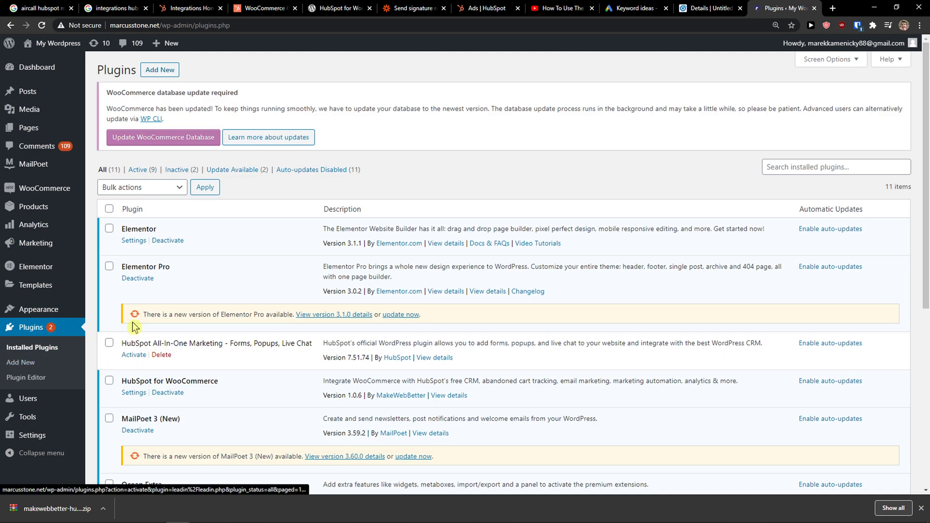
{"action": "scroll", "coordinate": [201, 332], "scroll_direction": "down", "scroll_amount": 1}
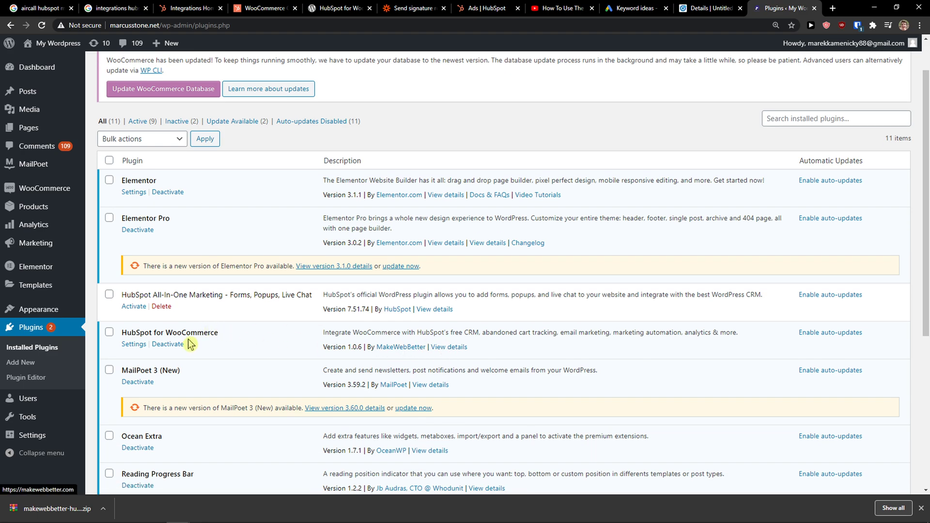
{"action": "left_click", "coordinate": [163, 345]}
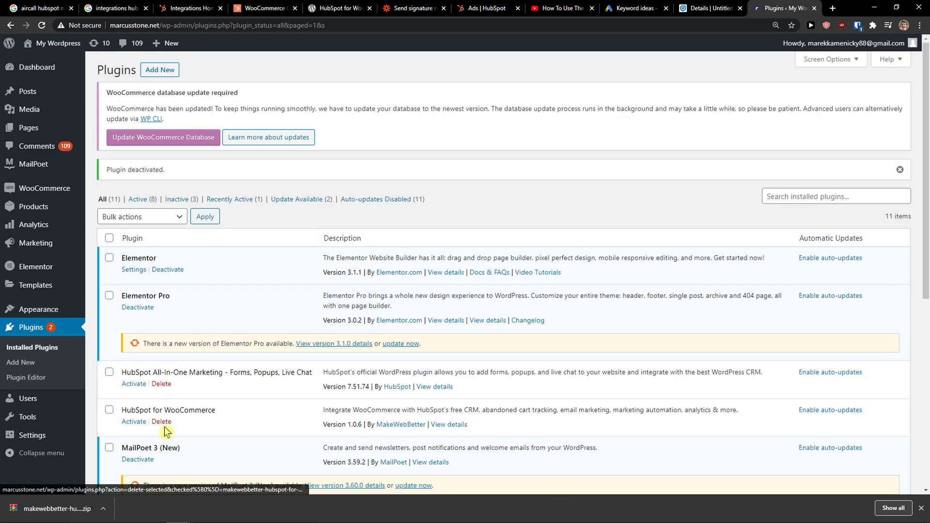
{"action": "left_click", "coordinate": [162, 421]}
{"action": "left_click", "coordinate": [513, 90]}
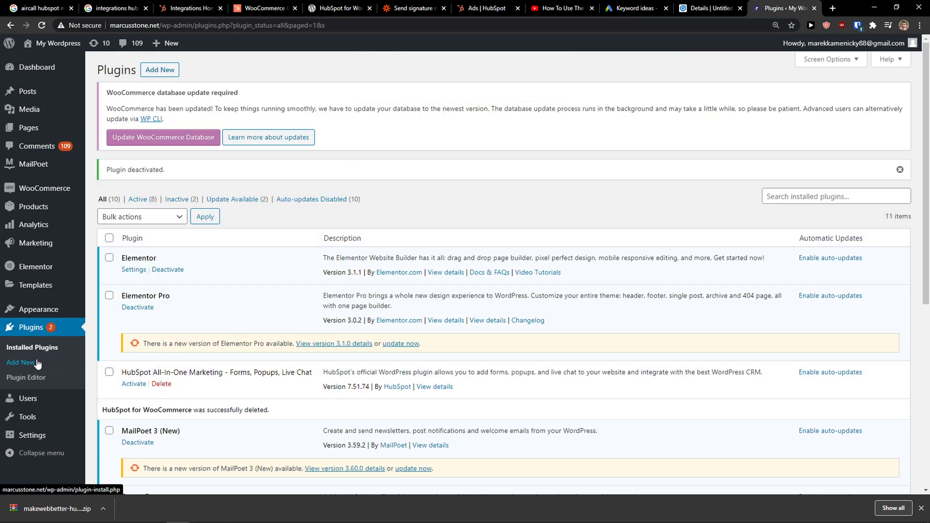
Search Plugins > Add New for 'hubspot'
{"action": "left_click", "coordinate": [31, 364]}
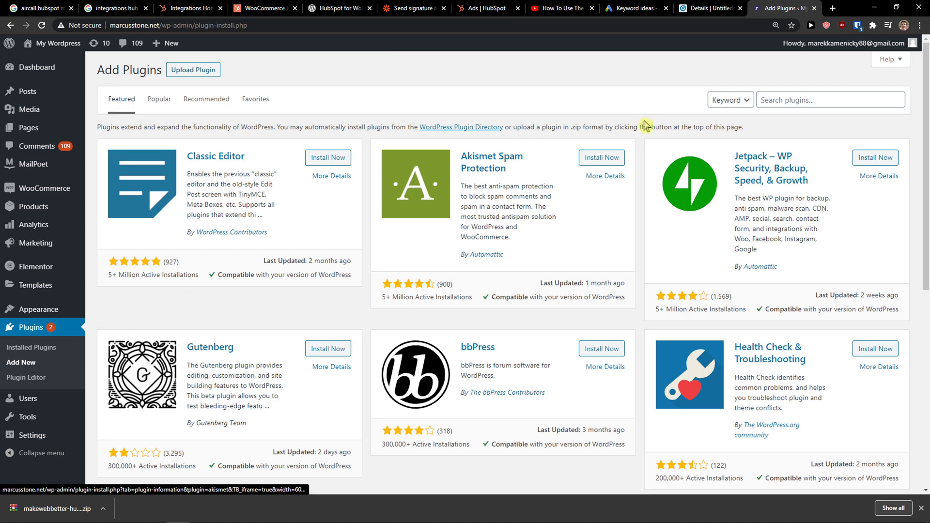
{"action": "left_click", "coordinate": [783, 103]}
{"action": "type", "text": "hubspot"}
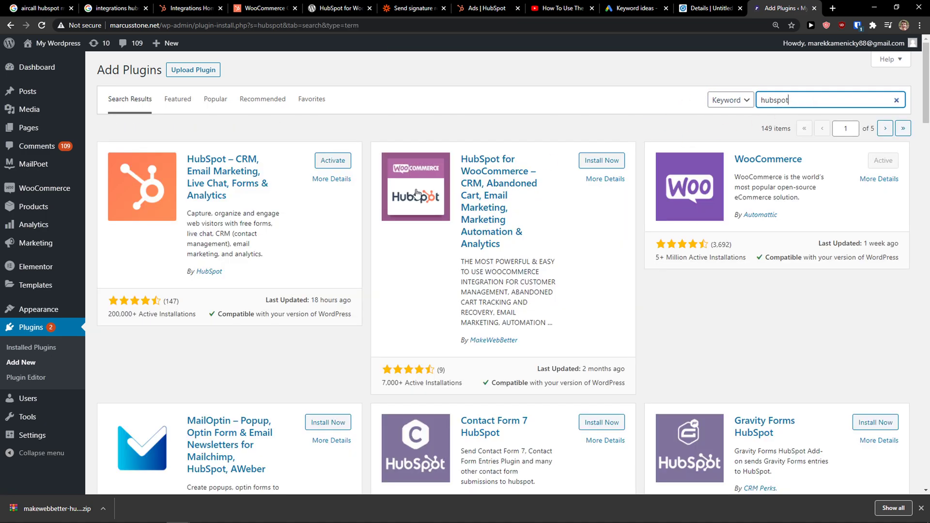
Install and activate HubSpot for WooCommerce, then Connect Your Account from WooCommerce > HubSpot
{"action": "left_click", "coordinate": [612, 164]}
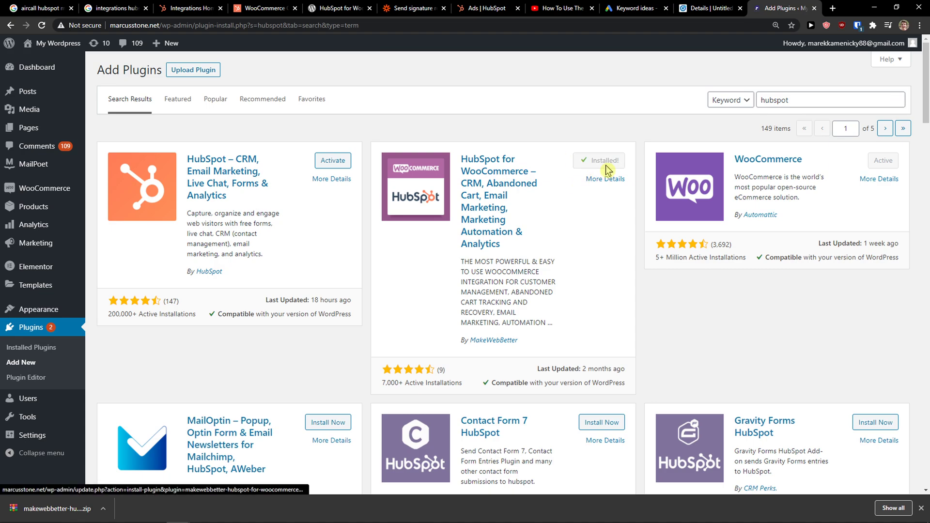
{"action": "left_click", "coordinate": [592, 166]}
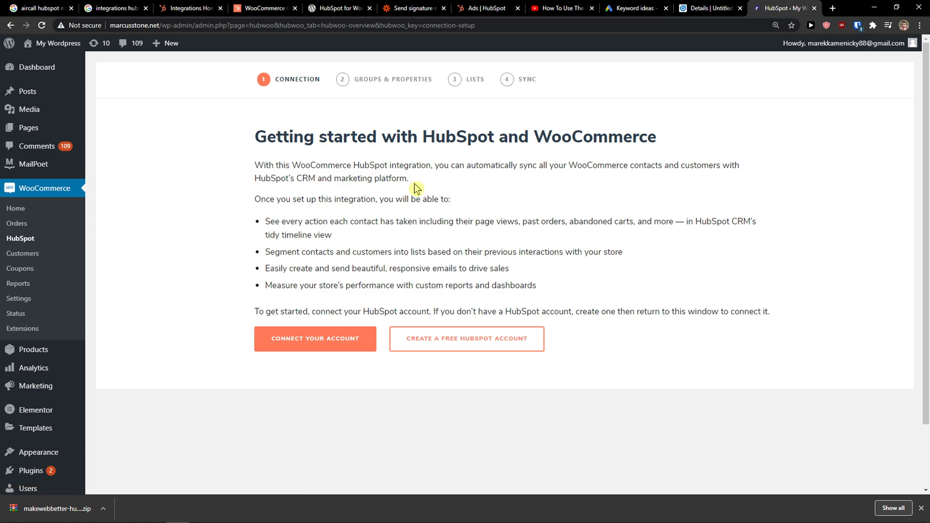
{"action": "left_click", "coordinate": [22, 239]}
{"action": "left_click", "coordinate": [320, 339]}
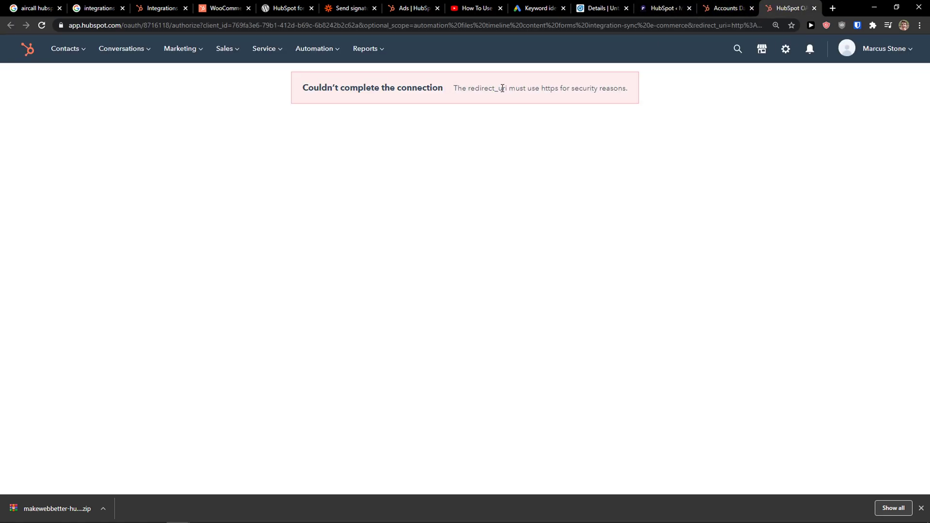
Search the HubSpot Marketplace for 'woocommerce' and follow MakeWebBetter's app to its WordPress.org page
{"action": "left_click", "coordinate": [764, 53]}
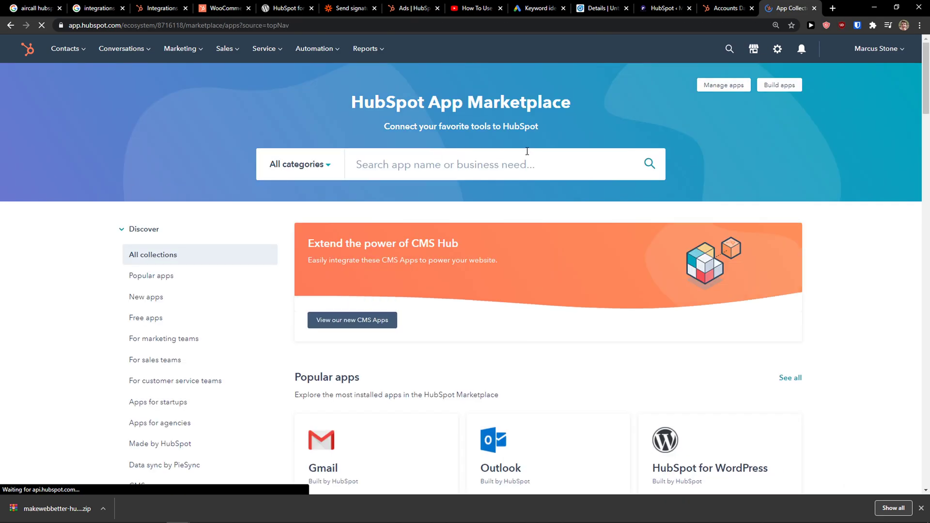
{"action": "left_click", "coordinate": [518, 161]}
{"action": "type", "text": "woocommerce"}
{"action": "key", "text": "Return"}
{"action": "left_click", "coordinate": [373, 343]}
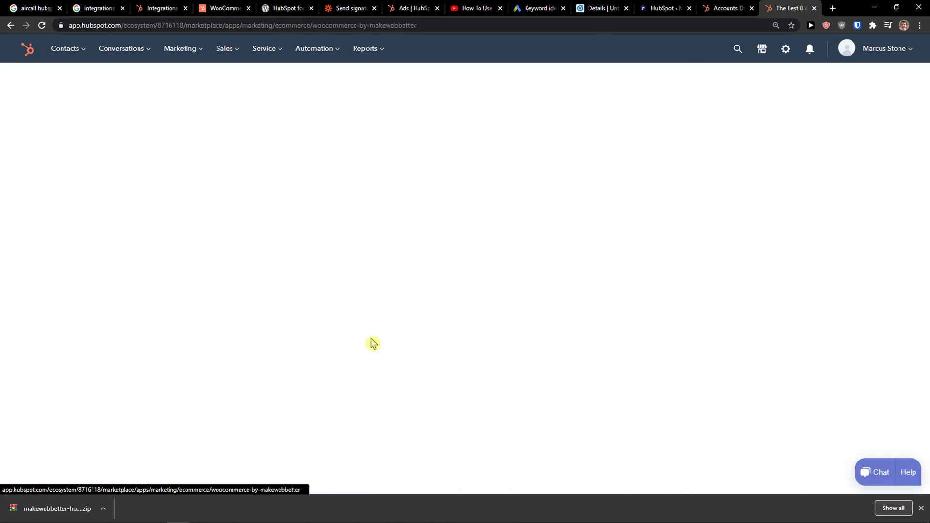
{"action": "left_click", "coordinate": [758, 139]}
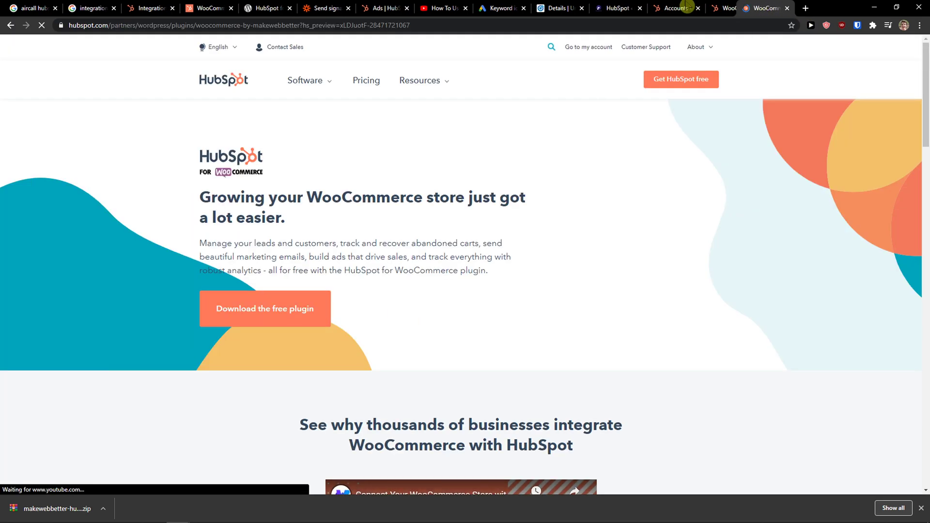
{"action": "left_click", "coordinate": [284, 305]}
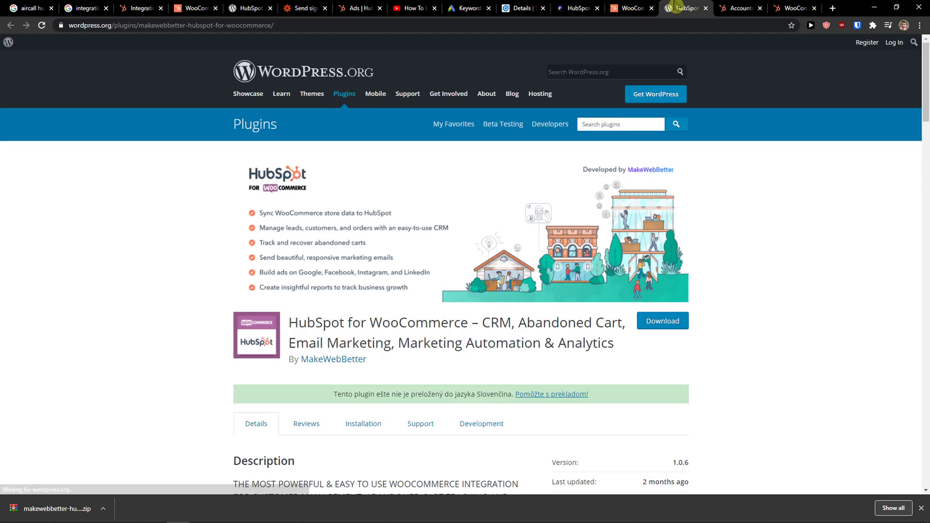
Return to the WordPress HubSpot setup tab and select its introduction and benefits text
{"action": "left_click", "coordinate": [571, 7]}
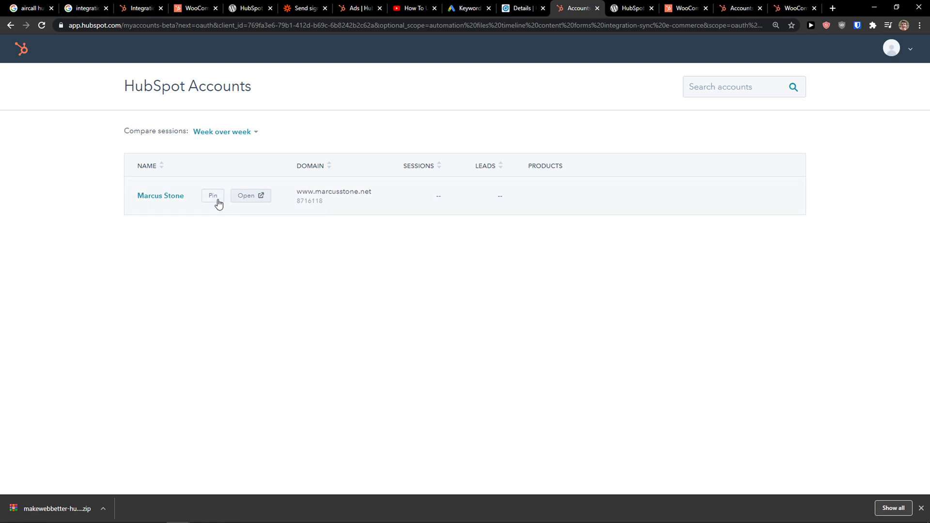
{"action": "left_click", "coordinate": [10, 25]}
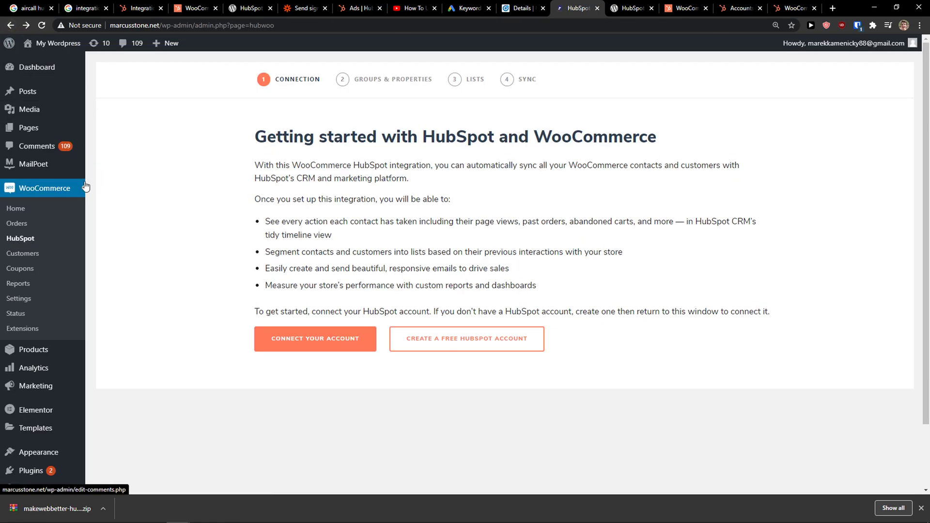
{"action": "left_click_drag", "start_coordinate": [265, 221], "coordinate": [529, 267]}
{"action": "left_click", "coordinate": [489, 264]}
{"action": "left_click_drag", "start_coordinate": [252, 199], "coordinate": [510, 268]}
{"action": "left_click", "coordinate": [504, 265]}
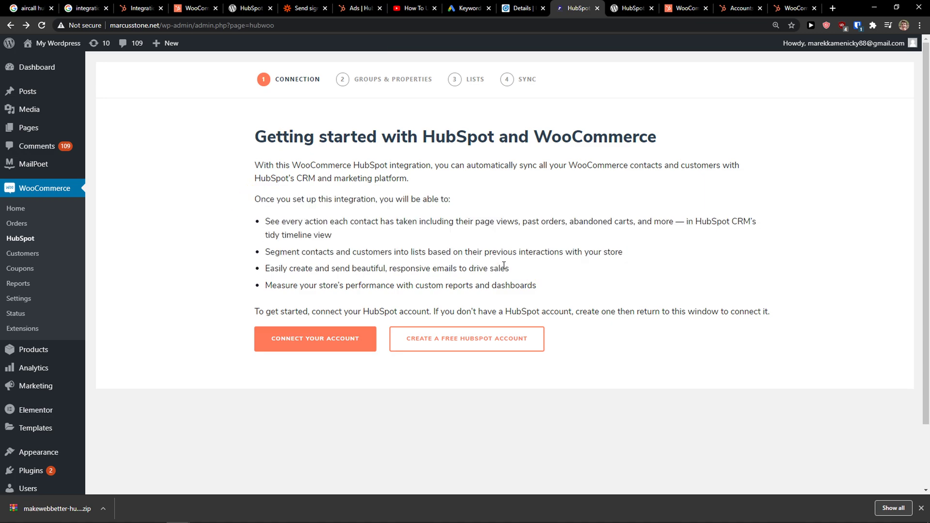